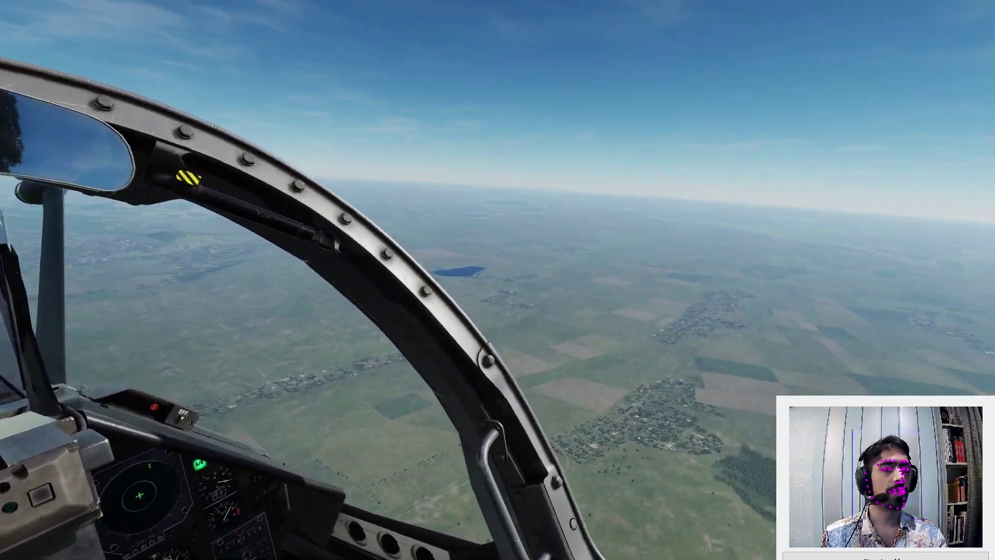
Step: Pause the DCS mission before turning to AITrack's GitHub README
key("Escape")
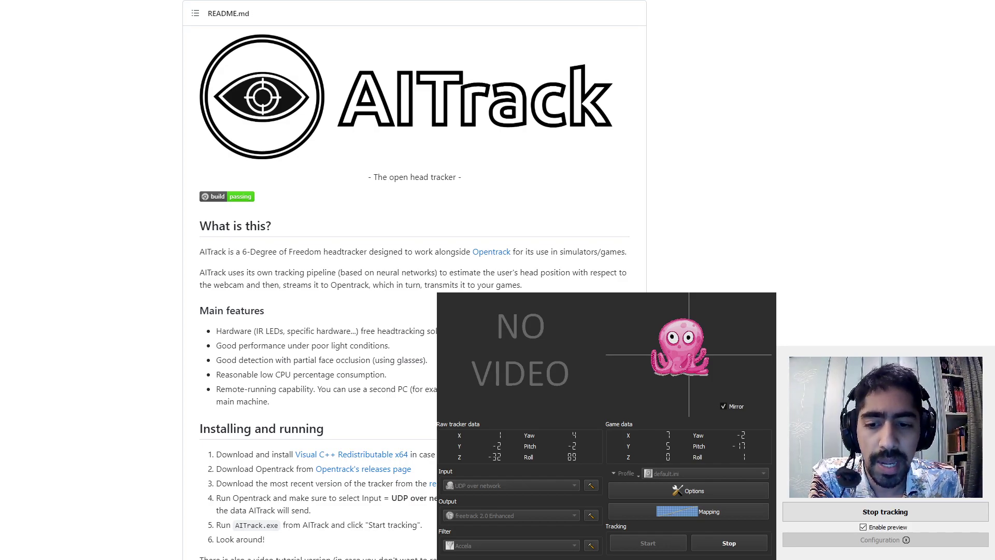
left_click(895, 512)
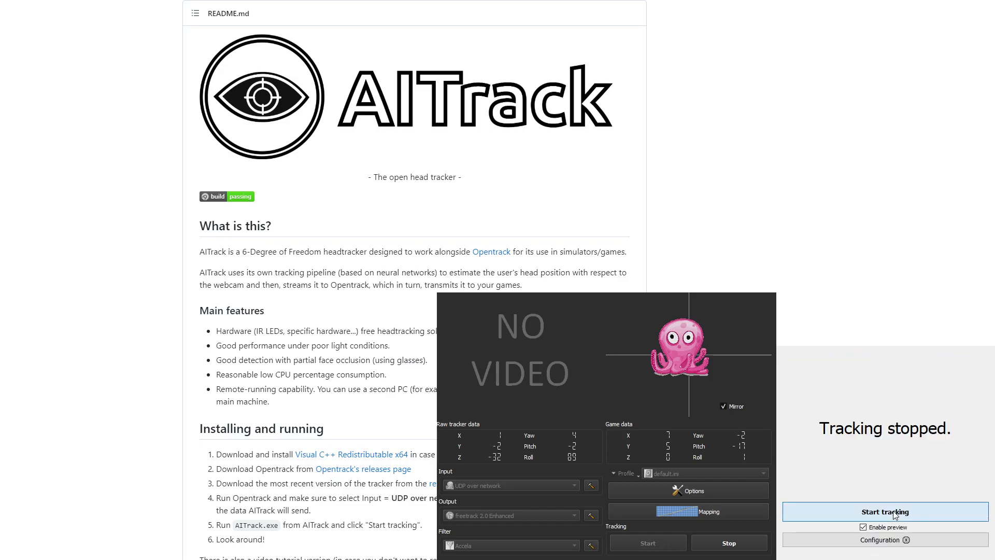
left_click(895, 513)
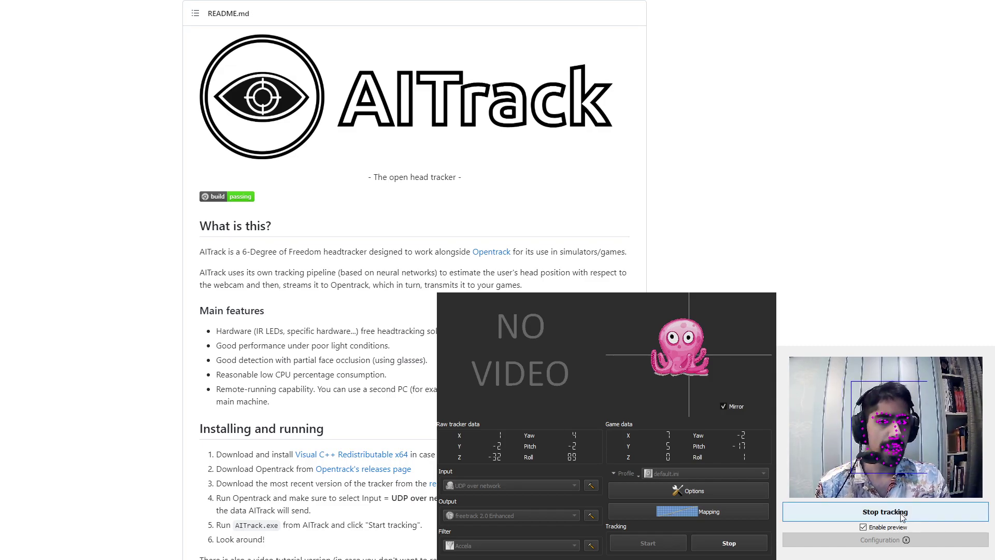
left_click(933, 509)
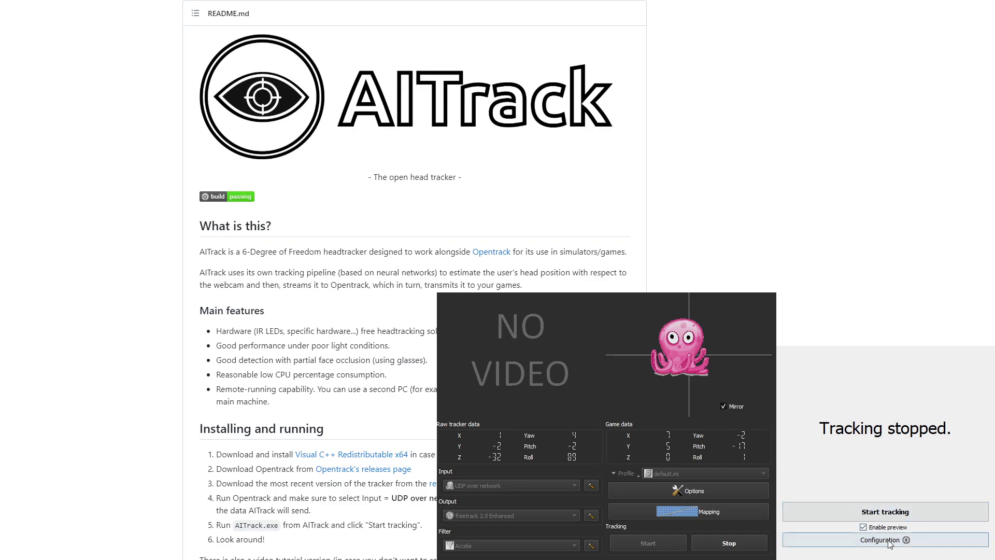
left_click(910, 512)
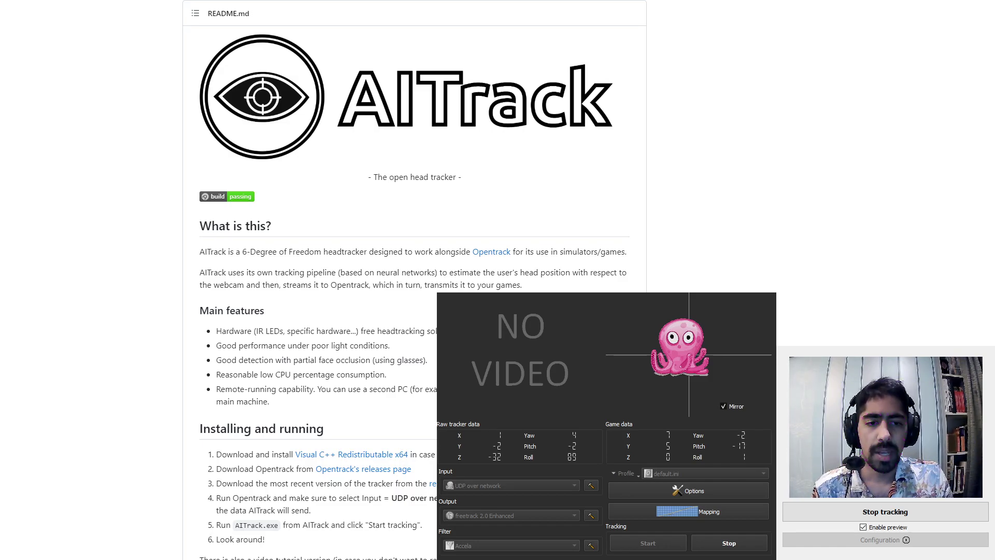
Step: Get the AITrack window out of the way with Alt+F4, leaving OpenTrack's mapping in view
key("alt+F4")
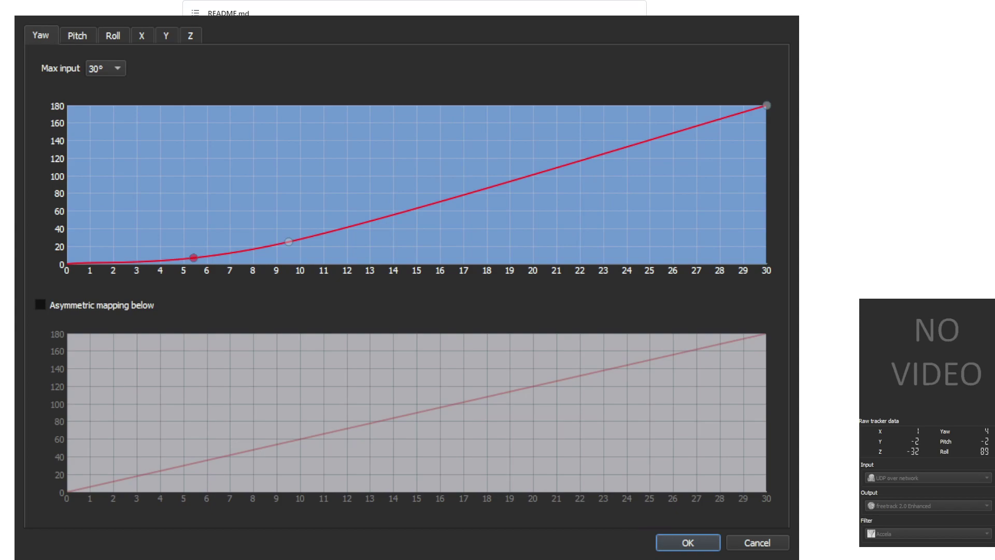
Step: Move the Yaw curve's low point from about 5.5° to about 4°, shrinking the flat dead zone
left_click_drag(193, 257, 152, 261)
mouse_move(154, 261)
left_mouse_down()
mouse_move(140, 261)
mouse_move(153, 261)
left_mouse_up()
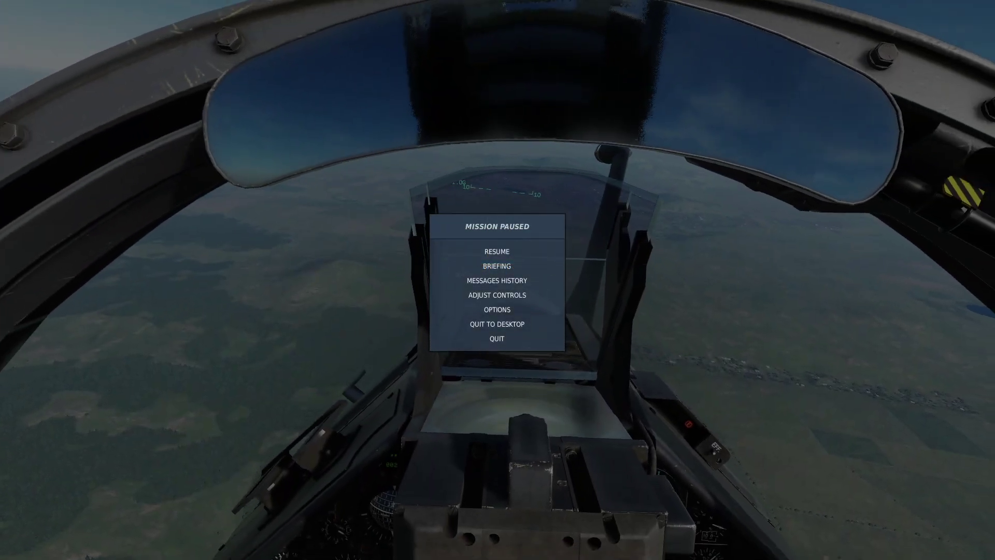
Step: Unpause the DCS mission to test cockpit head tracking with the reshaped Yaw curve
key("Escape")
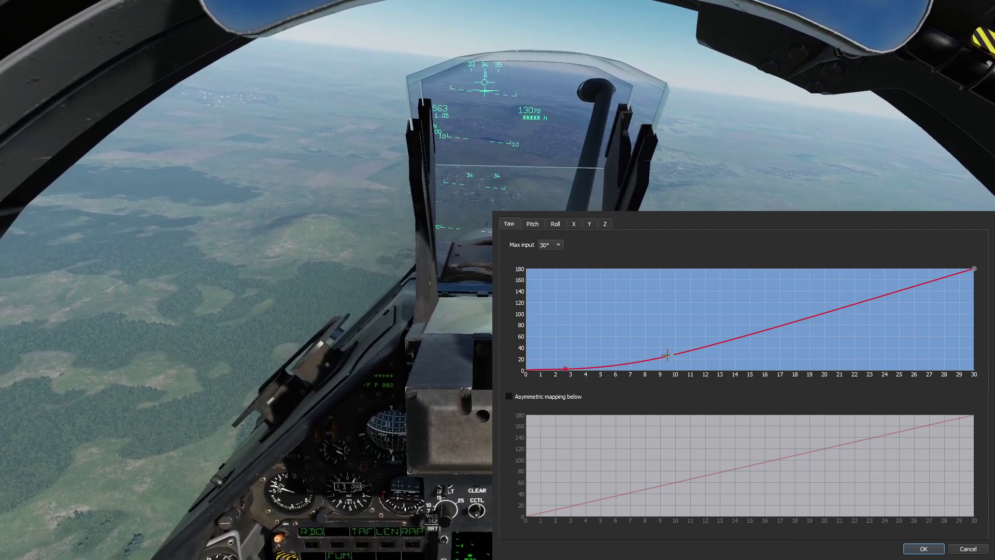
Step: Drag a Yaw control point right so output stays under ~40 until about 24°, then climbs to 180
left_click_drag(669, 356, 890, 349)
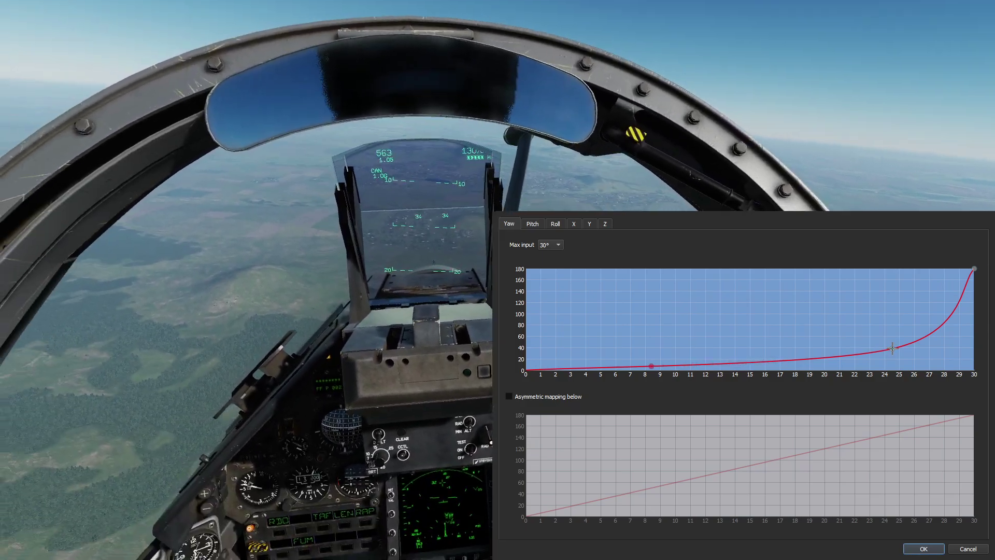
Step: Pull the upper Yaw point back toward the start and add a point, giving a near-linear 4°–30° ramp
left_click_drag(890, 350, 629, 355)
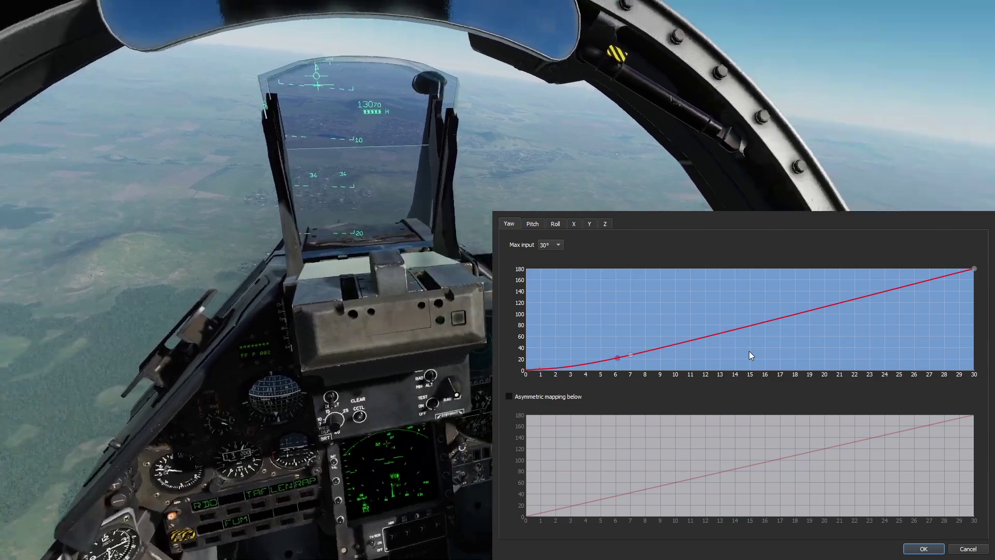
left_click(737, 354)
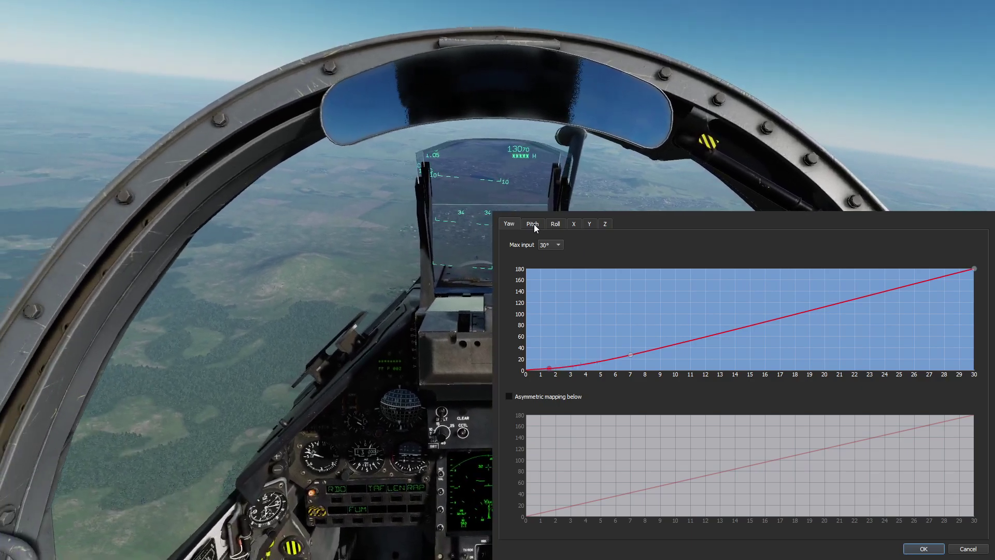
left_click(534, 224)
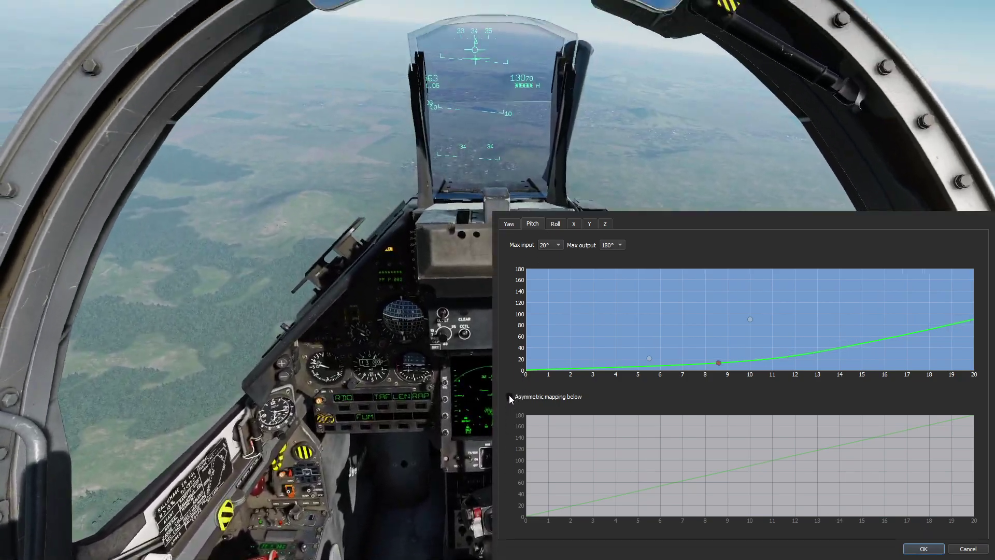
Step: Enable asymmetric pitch mapping and shape the lower curve to reach about 80 at 11.5°, then hold flat
left_click(510, 396)
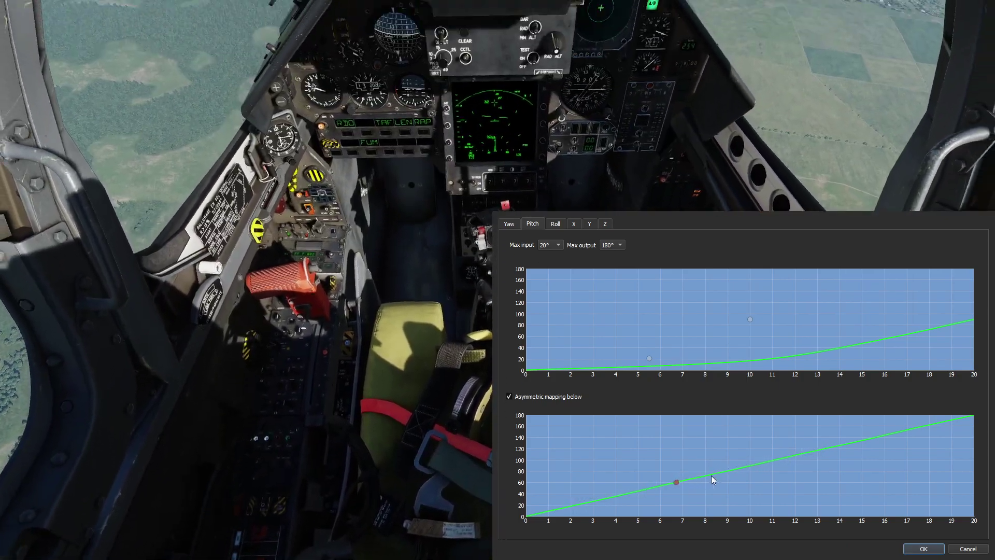
left_click(709, 475)
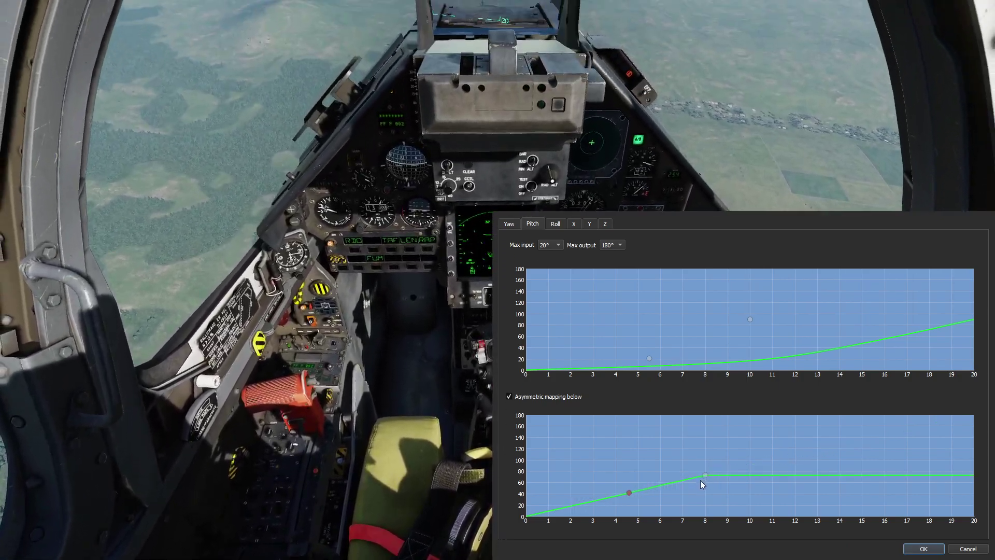
left_click_drag(704, 475, 638, 499)
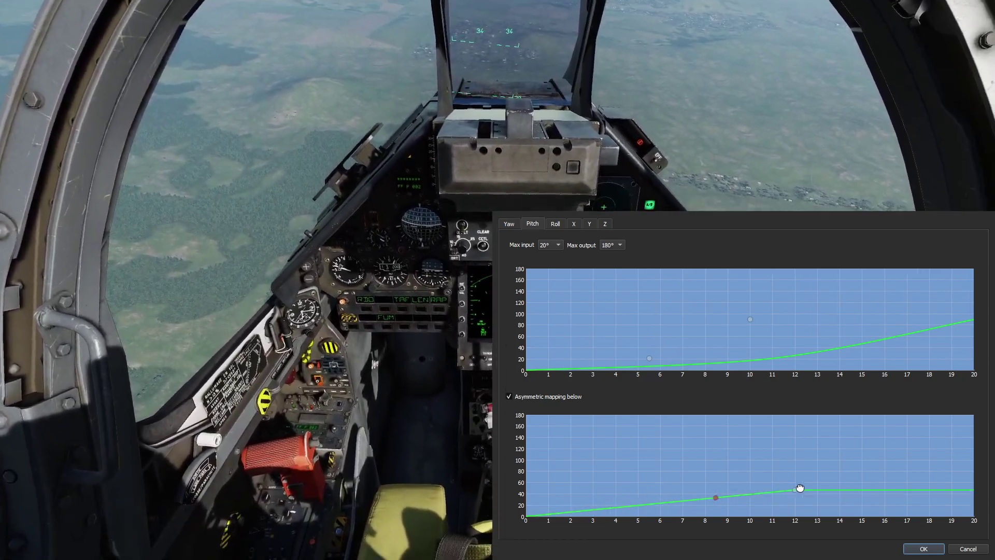
left_click_drag(804, 488, 861, 474)
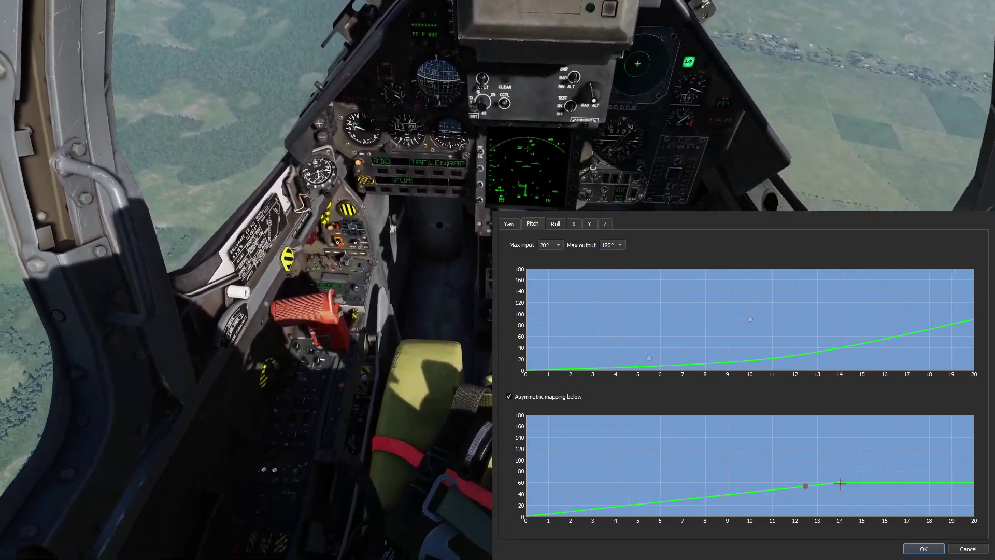
left_click_drag(840, 482, 814, 481)
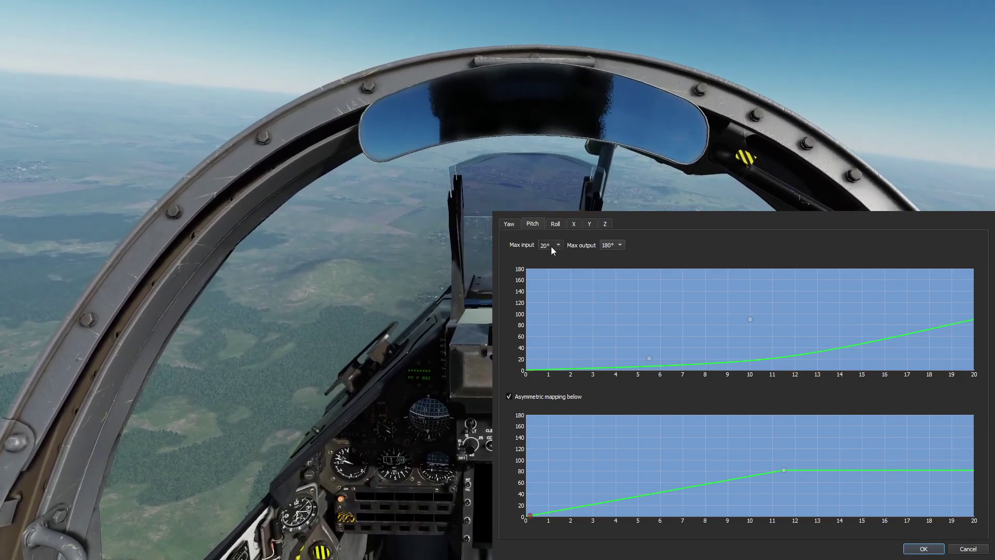
Step: Keep pitch max input at 20° and switch to the Roll curve, which rises to 180 at 30°
scroll(551, 247, "up", 1)
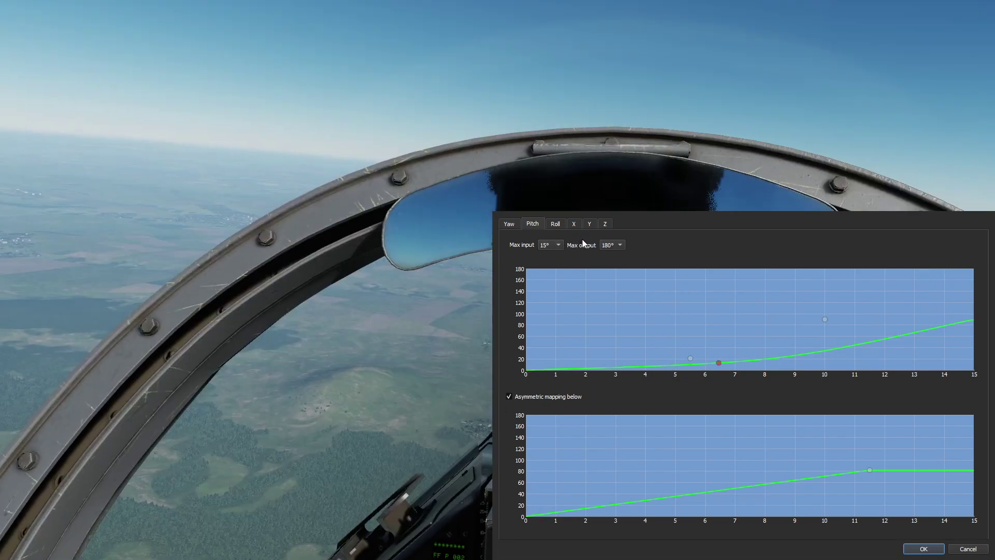
scroll(560, 244, "down", 1)
left_click(559, 225)
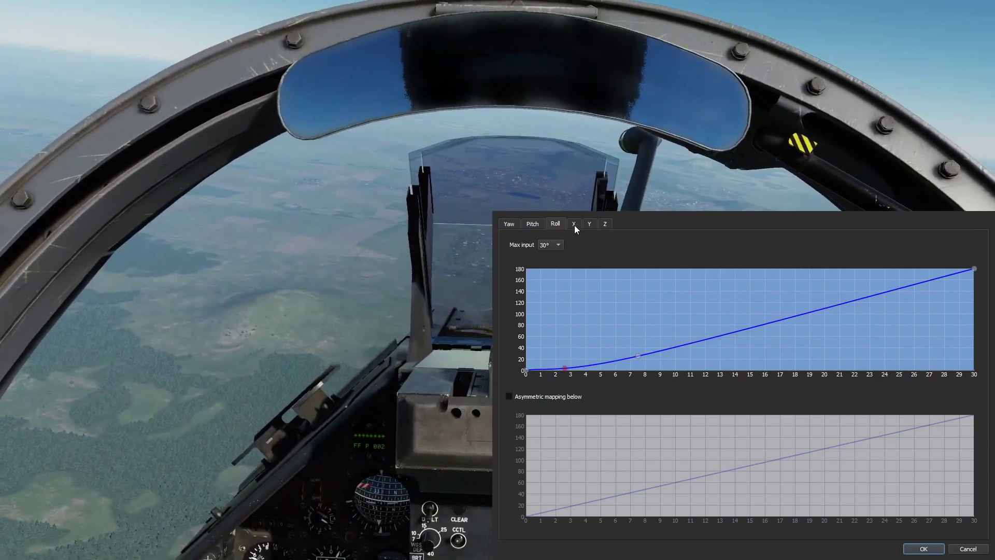
Step: Cycle through the Roll, X, Y and Z translation curves, leaving X max input at 30 cm
left_click(574, 225)
left_click(564, 223)
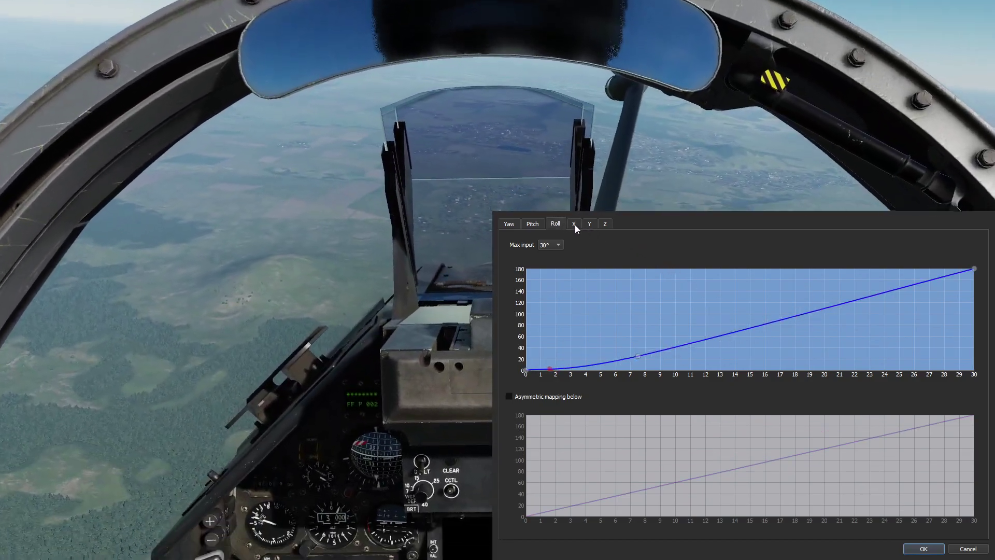
left_click(574, 225)
left_click(586, 223)
left_click(602, 223)
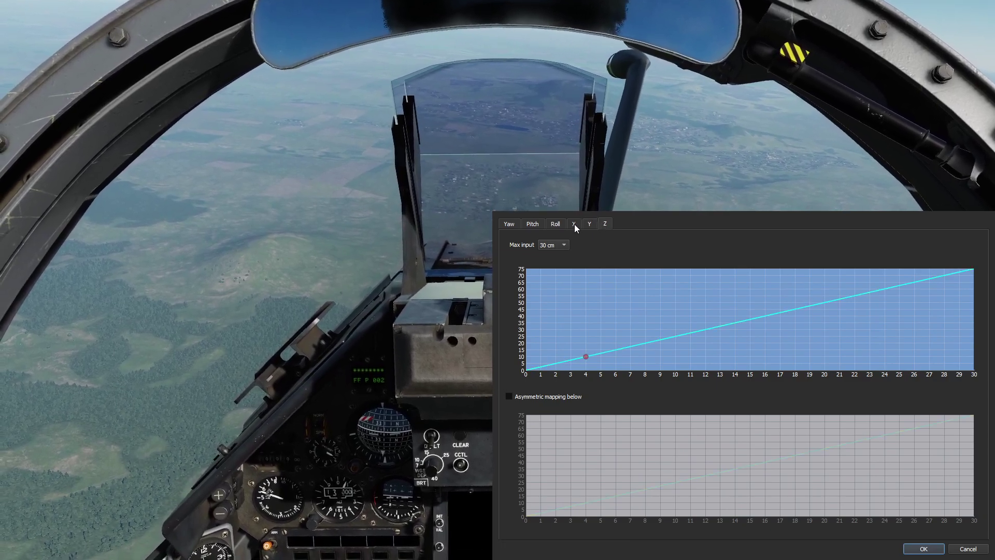
left_click(575, 224)
left_click(591, 224)
left_click(573, 223)
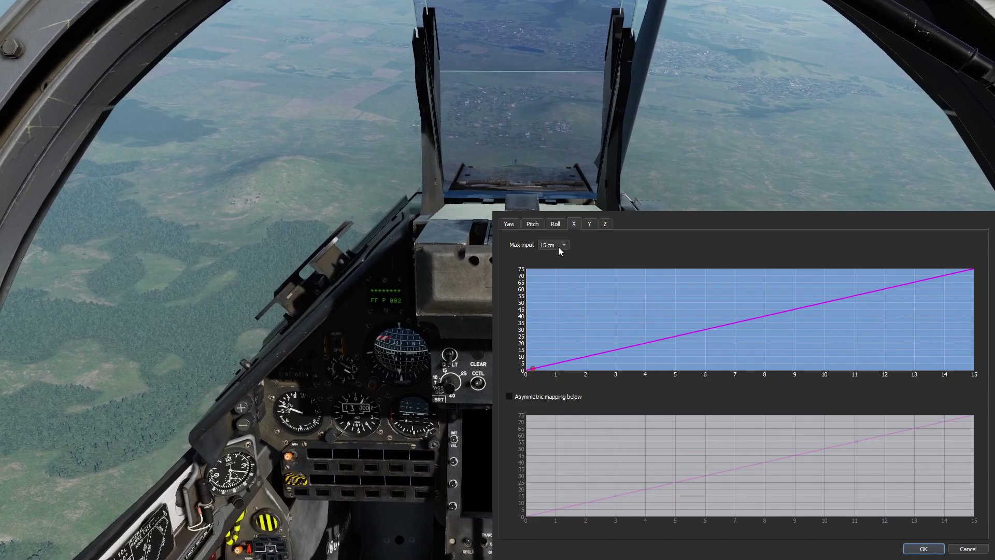
scroll(557, 247, "up", 2)
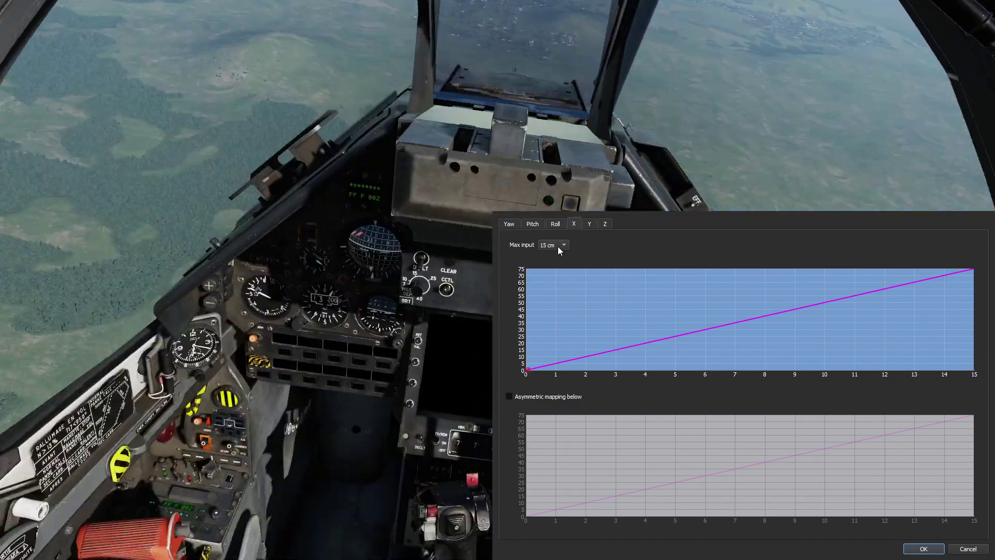
scroll(561, 247, "down", 2)
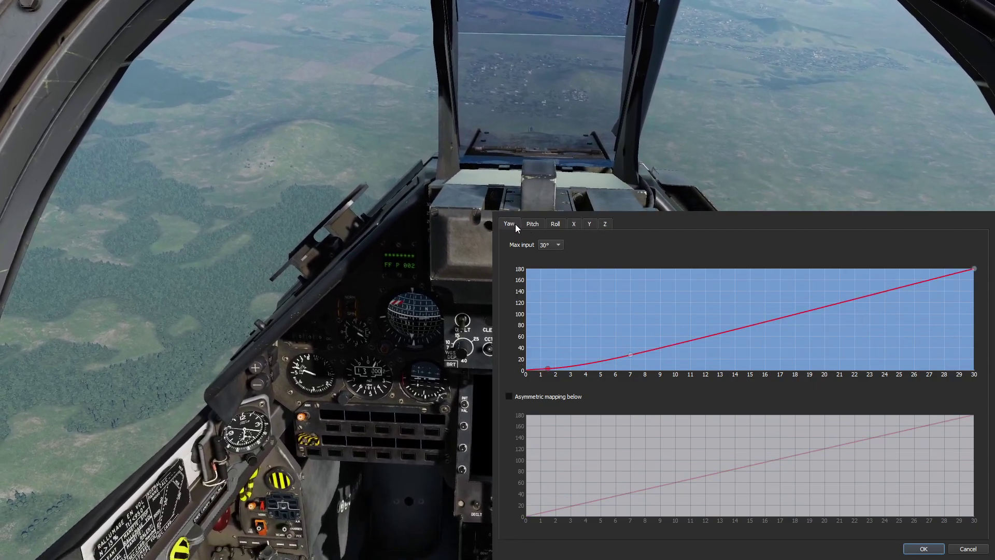
Step: Check the Pitch and Roll curves, then on Yaw nudge the point near 7° and add one near 8°
left_click(530, 223)
left_click(549, 224)
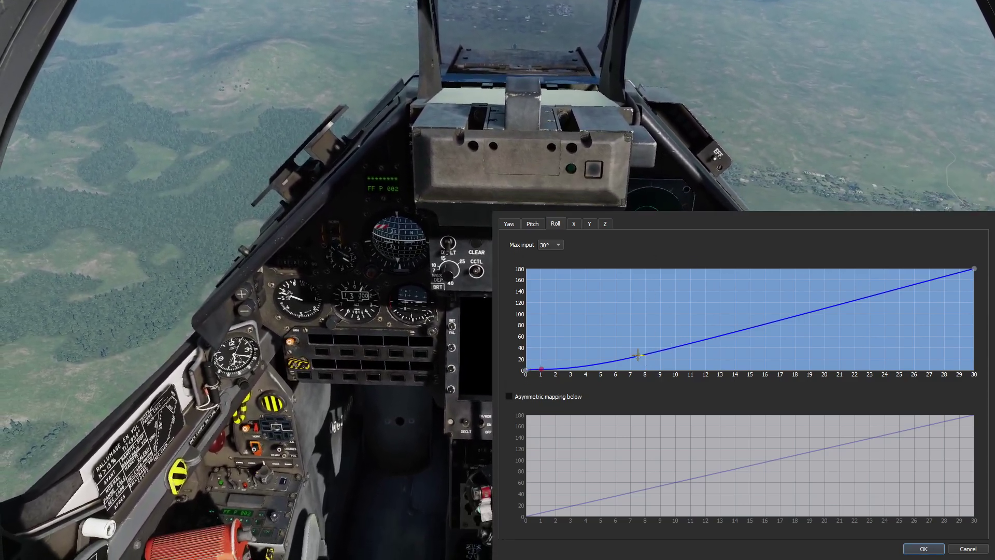
left_click(510, 223)
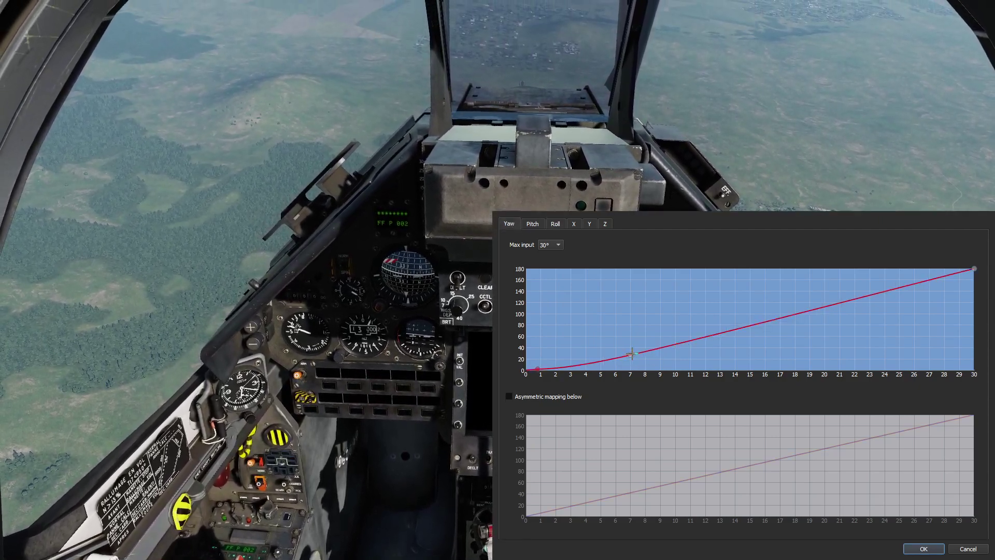
left_click_drag(629, 353, 629, 355)
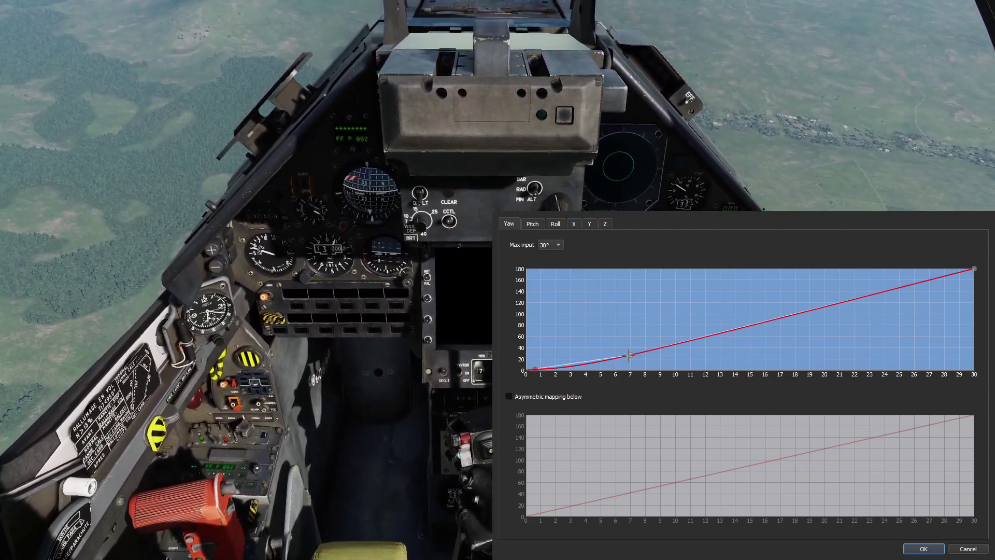
left_click(643, 350)
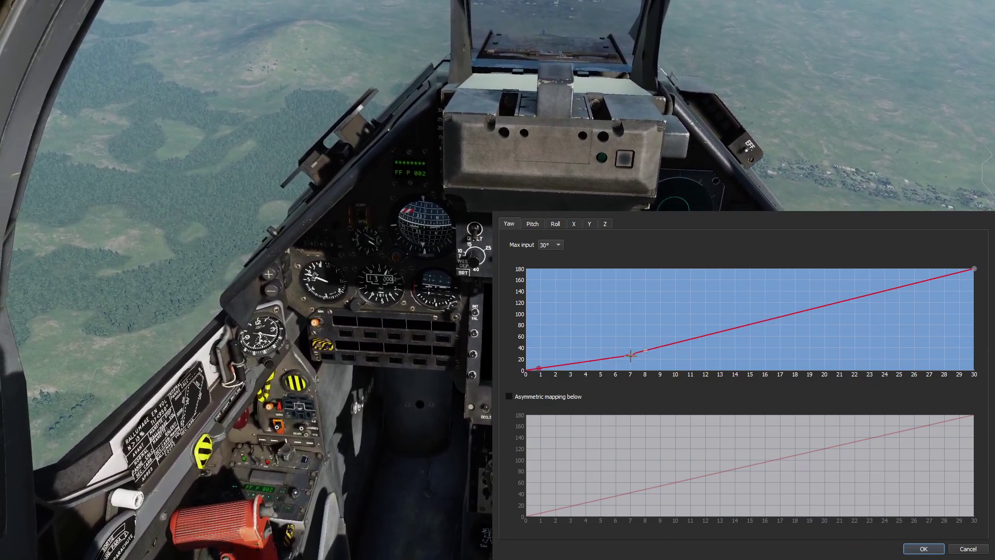
Step: Reposition the yaw control points near 6–9° so the curve plateaus near 60 output
left_click_drag(630, 355, 631, 349)
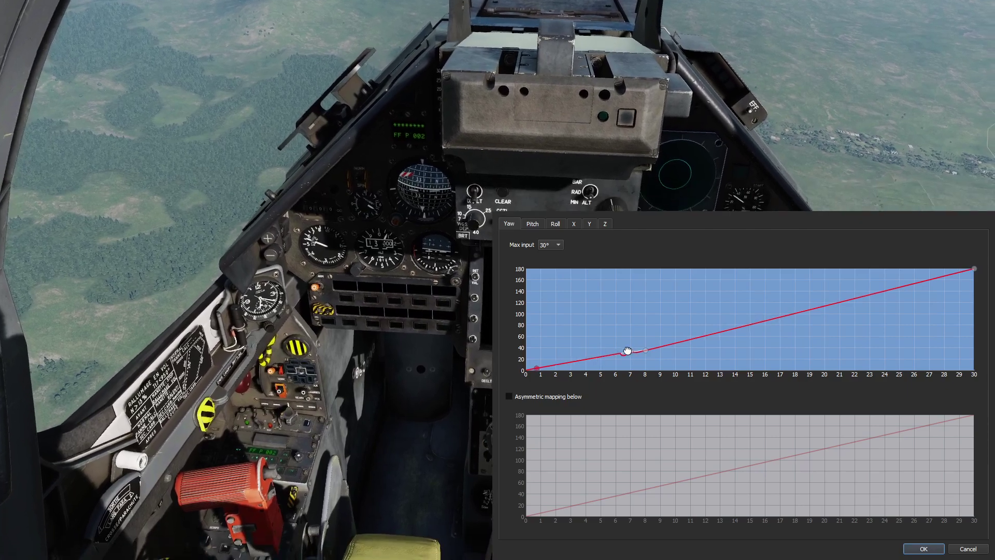
left_click_drag(628, 351, 608, 352)
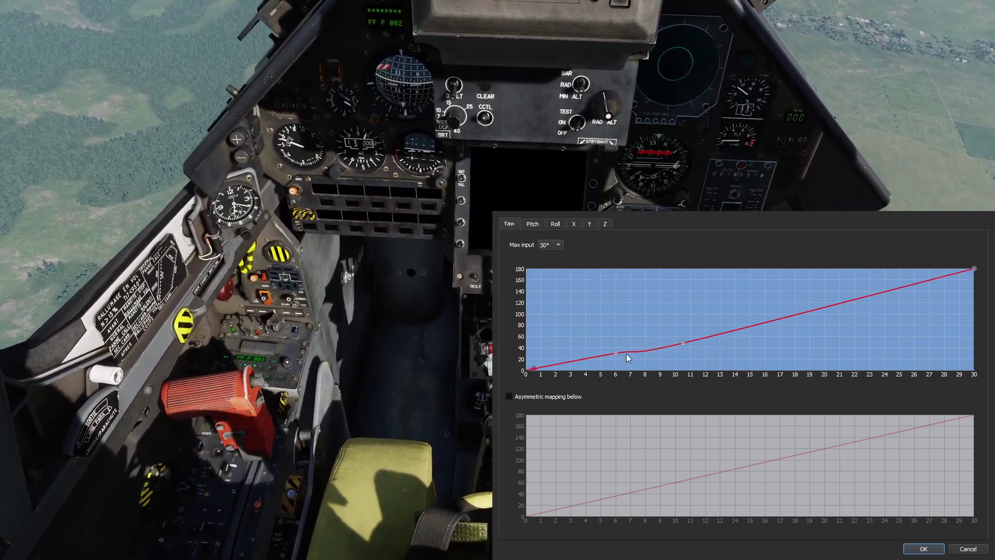
left_click_drag(615, 352, 645, 342)
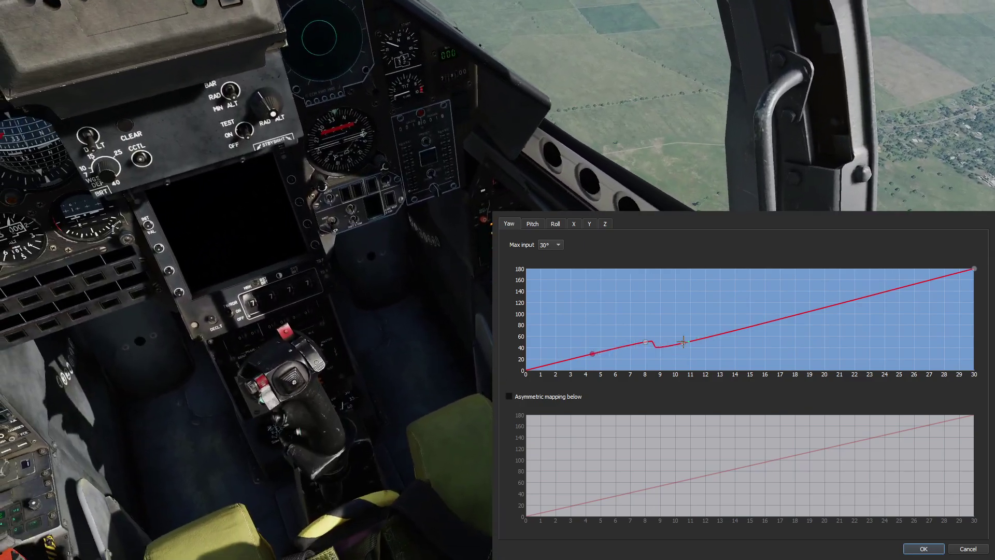
left_click_drag(683, 342, 708, 334)
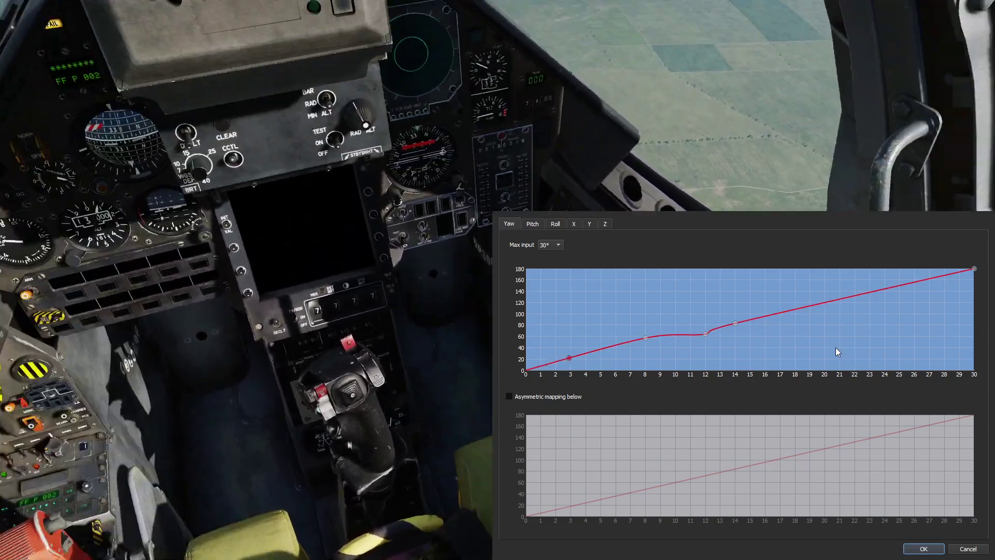